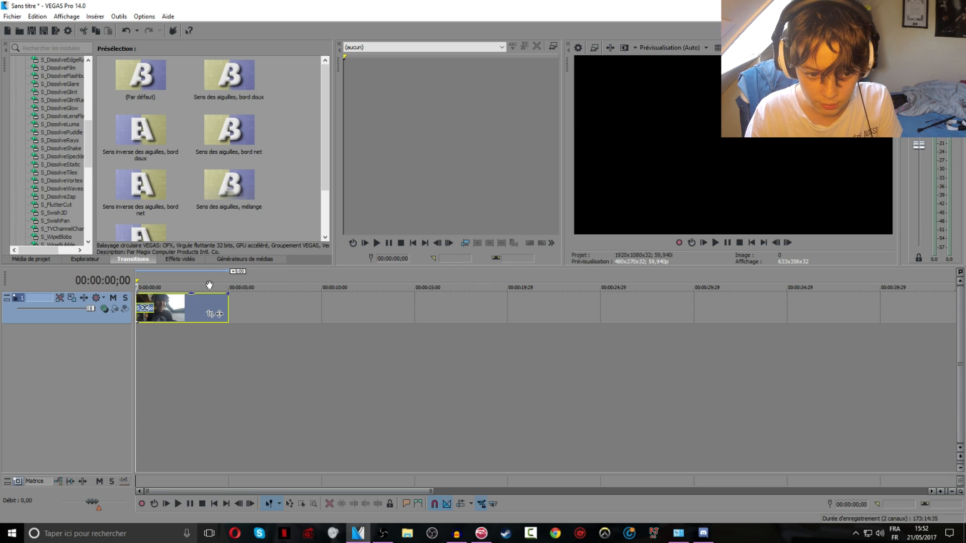
Extend the end of the video clip to about 14 seconds on the timeline and play it back
{"action": "left_click_drag", "start_coordinate": [228, 309], "coordinate": [394, 309]}
{"action": "key", "text": "space"}
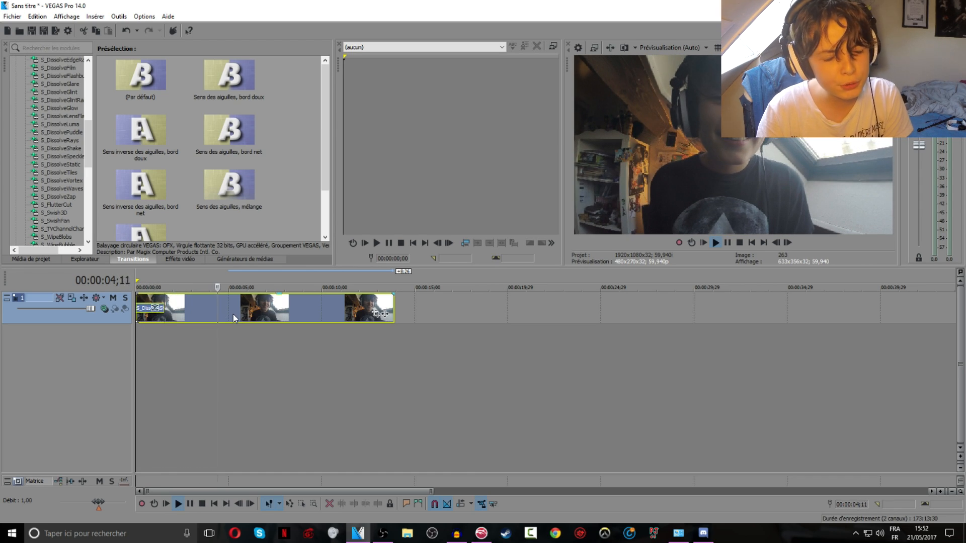
{"action": "key", "text": "space"}
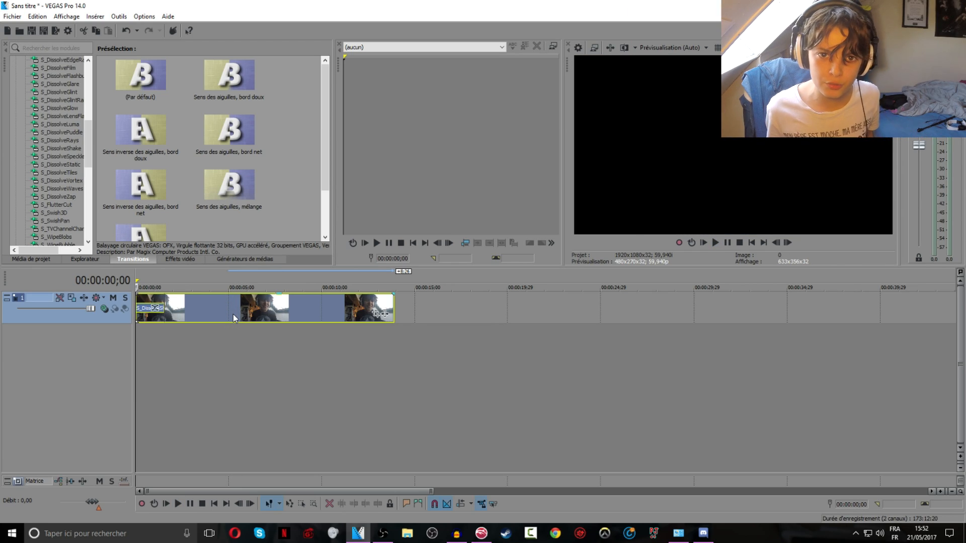
With the playhead near 00:00:02;26, enlarge the clip's pan/crop frame to about 2 428,2 by 1 365,8, keeping it centred
{"action": "left_click", "coordinate": [189, 308]}
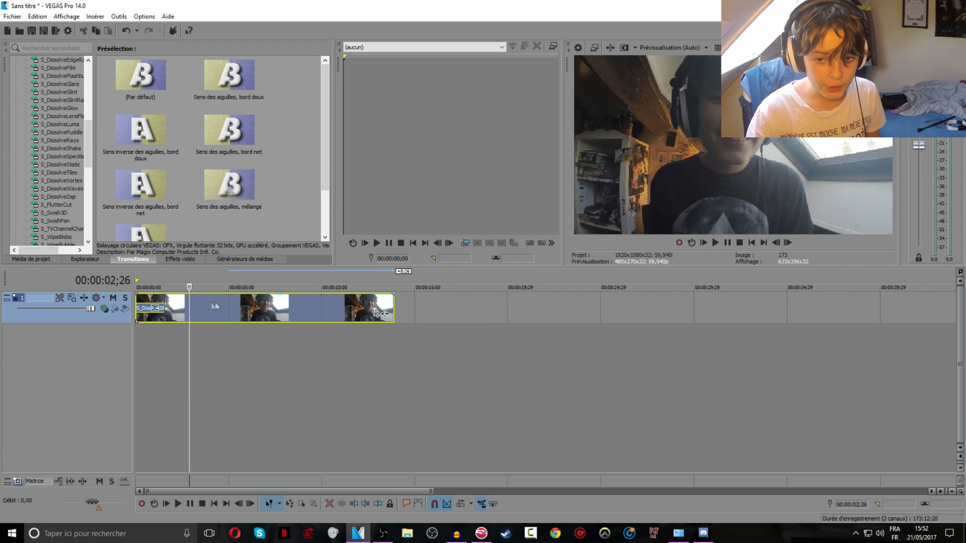
{"action": "left_click", "coordinate": [375, 314]}
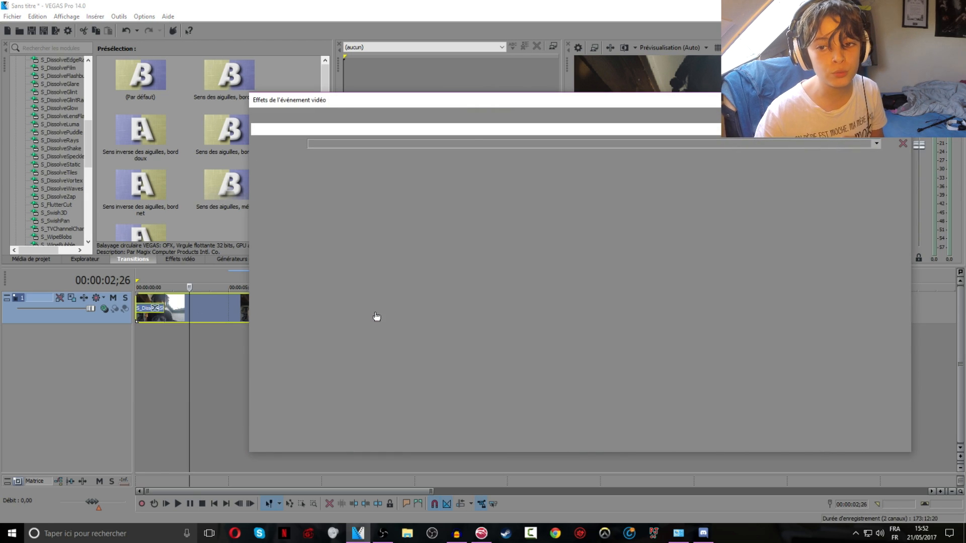
{"action": "left_click_drag", "start_coordinate": [512, 209], "coordinate": [481, 189]}
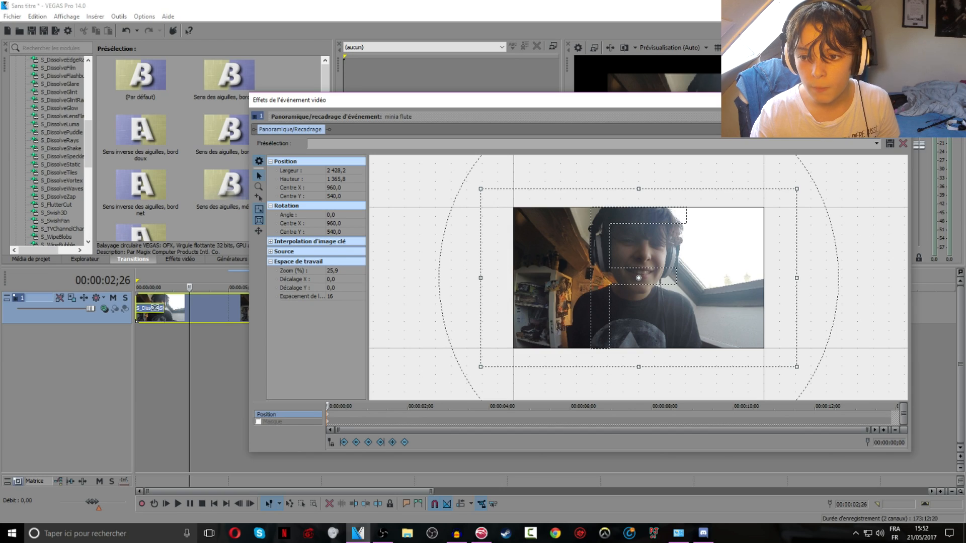
{"action": "left_click", "coordinate": [899, 100]}
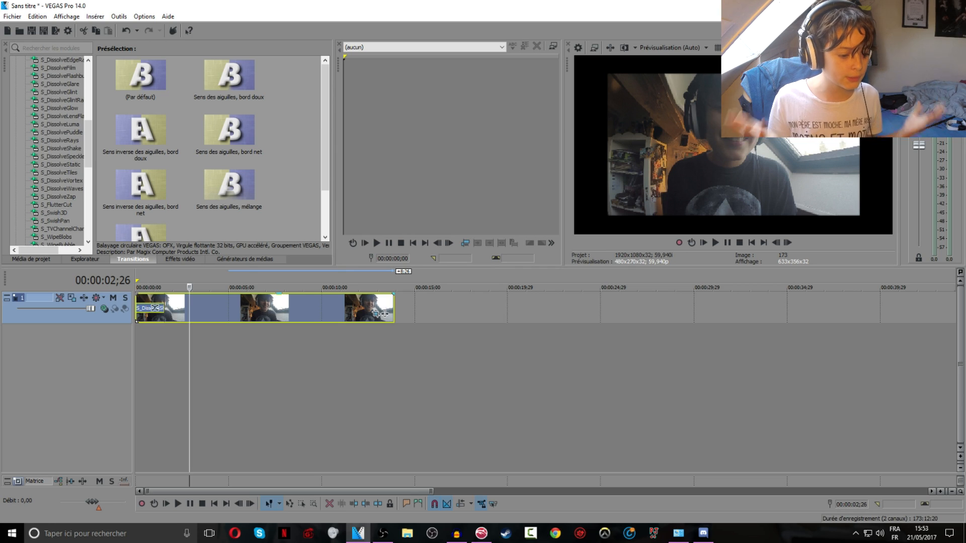
Apply the default preset of the S_Shake video effect to the clip and narrow its effect settings window
{"action": "left_click", "coordinate": [174, 260]}
{"action": "scroll", "coordinate": [53, 174], "scroll_direction": "down", "scroll_amount": 10}
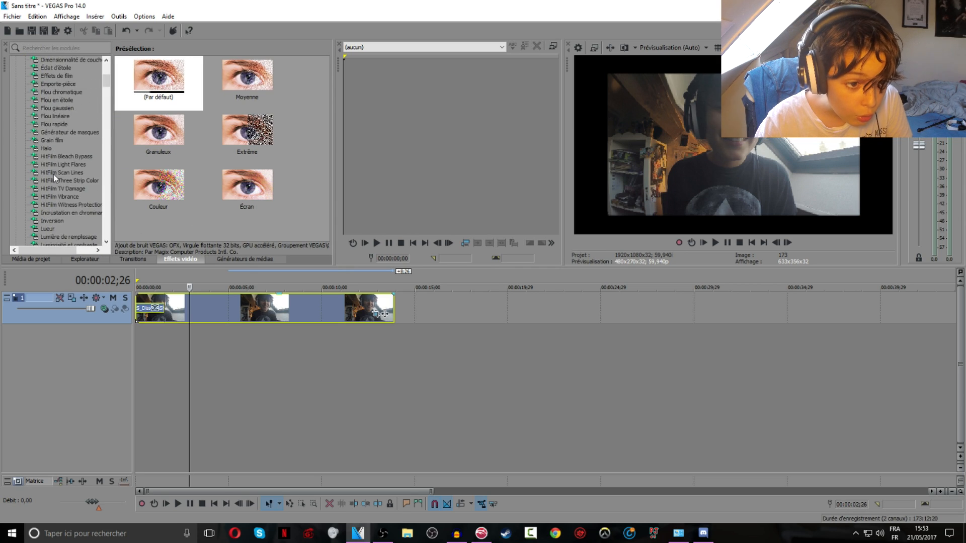
{"action": "scroll", "coordinate": [68, 188], "scroll_direction": "down", "scroll_amount": 10}
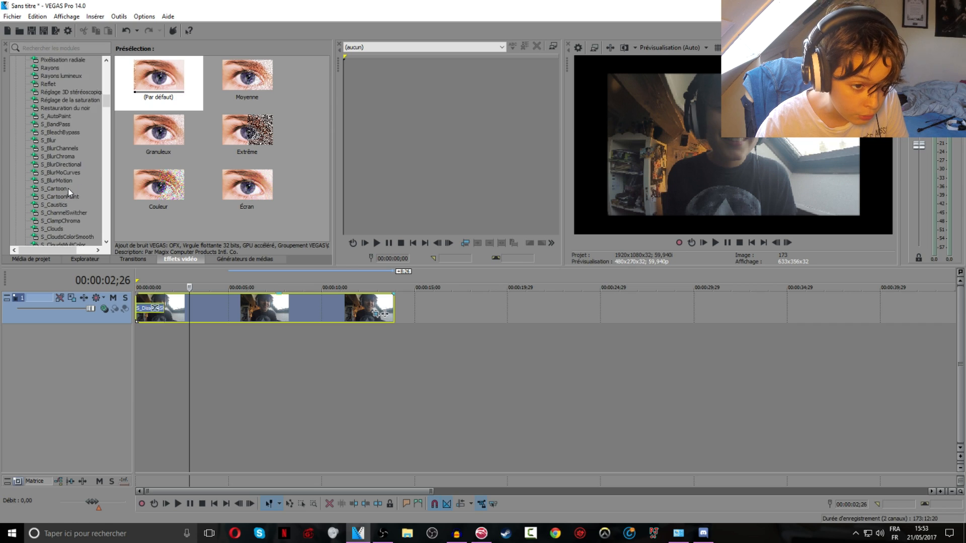
{"action": "scroll", "coordinate": [68, 188], "scroll_direction": "down", "scroll_amount": 1}
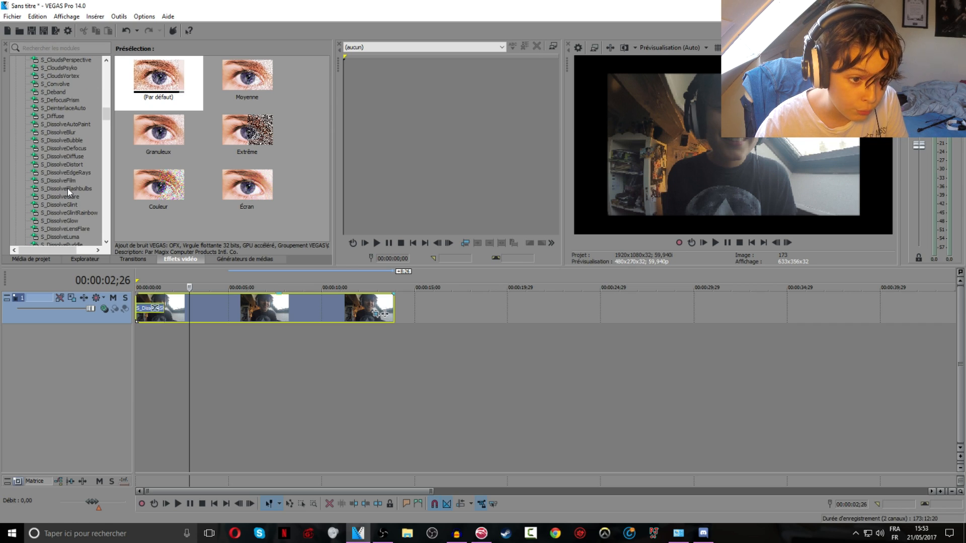
{"action": "scroll", "coordinate": [66, 187], "scroll_direction": "down", "scroll_amount": 20}
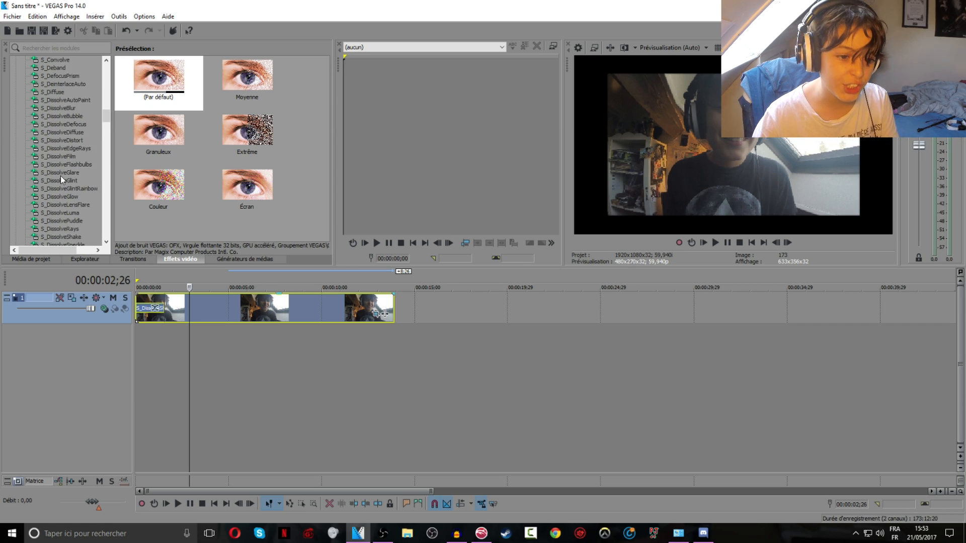
{"action": "left_click", "coordinate": [54, 149]}
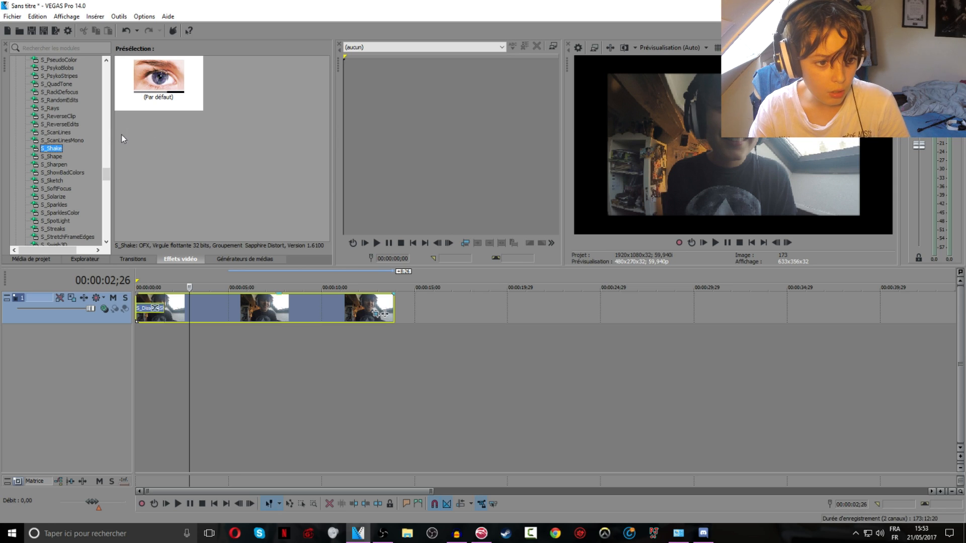
{"action": "left_click_drag", "start_coordinate": [176, 93], "coordinate": [327, 301]}
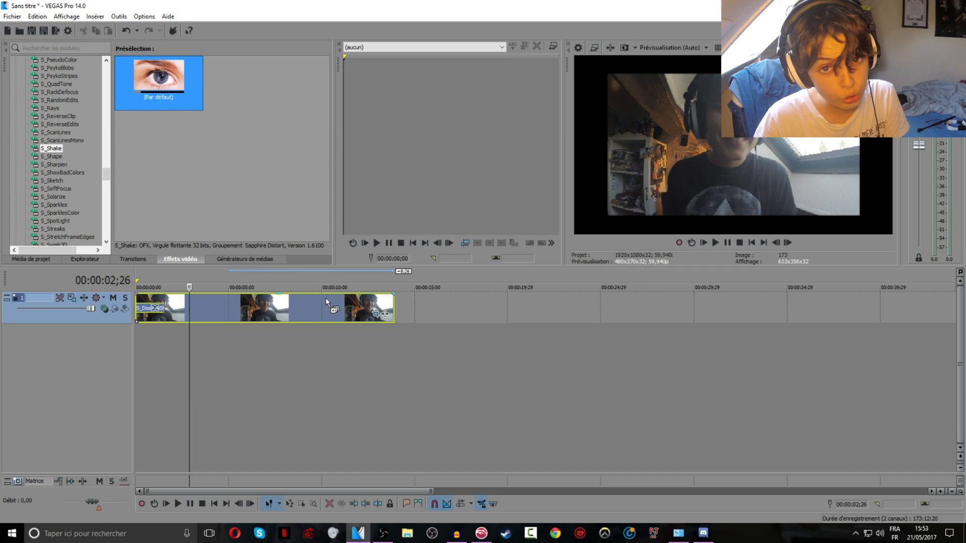
{"action": "left_click_drag", "start_coordinate": [326, 301], "coordinate": [326, 301]}
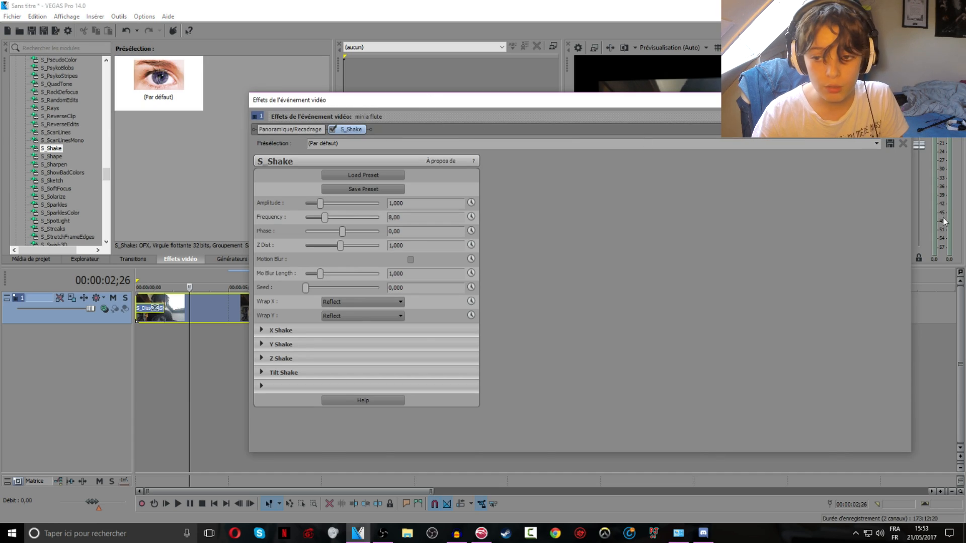
{"action": "left_click_drag", "start_coordinate": [914, 233], "coordinate": [560, 240]}
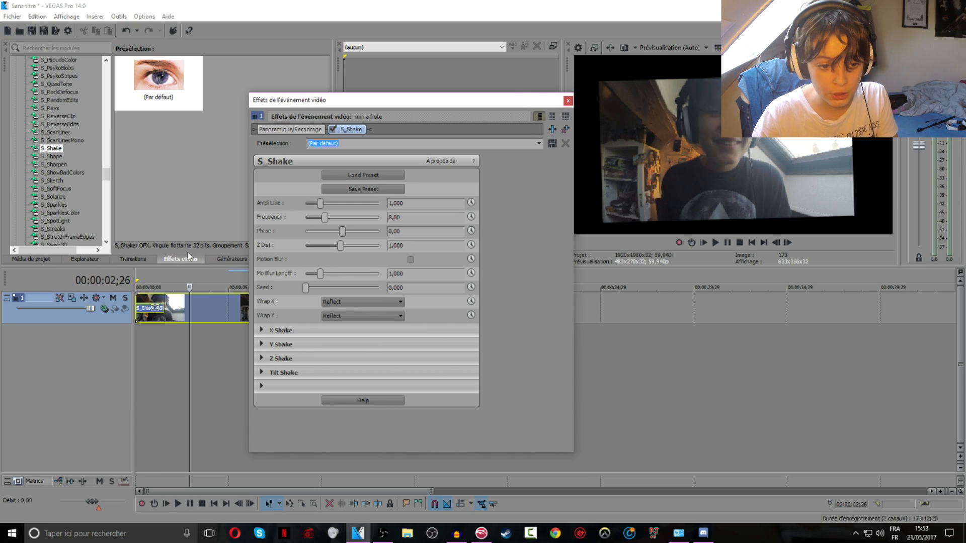
Preview the shaking clip from its start, and disable the S_Shake effect before closing its settings
{"action": "left_click", "coordinate": [143, 308]}
{"action": "key", "text": "Home"}
{"action": "key", "text": "space"}
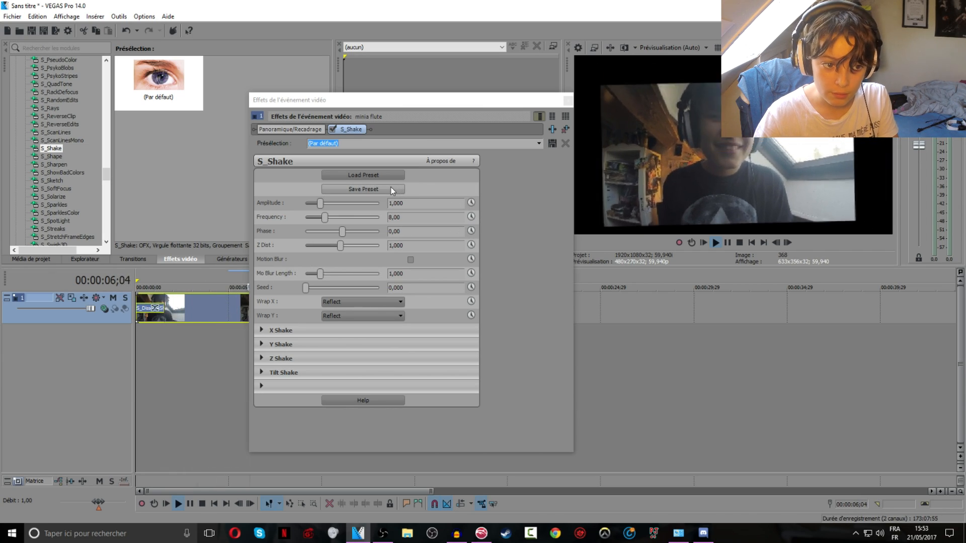
{"action": "key", "text": "space"}
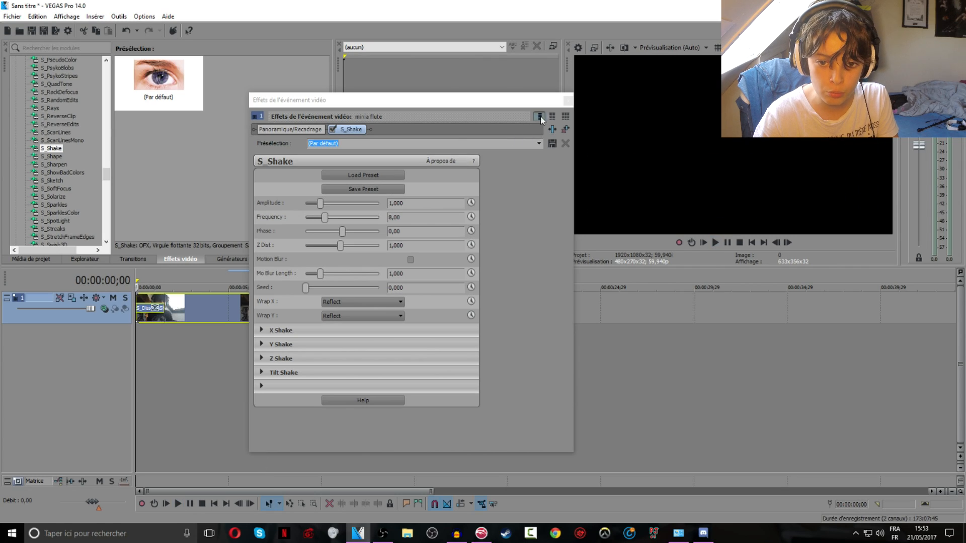
{"action": "left_click", "coordinate": [333, 130]}
{"action": "left_click", "coordinate": [568, 100]}
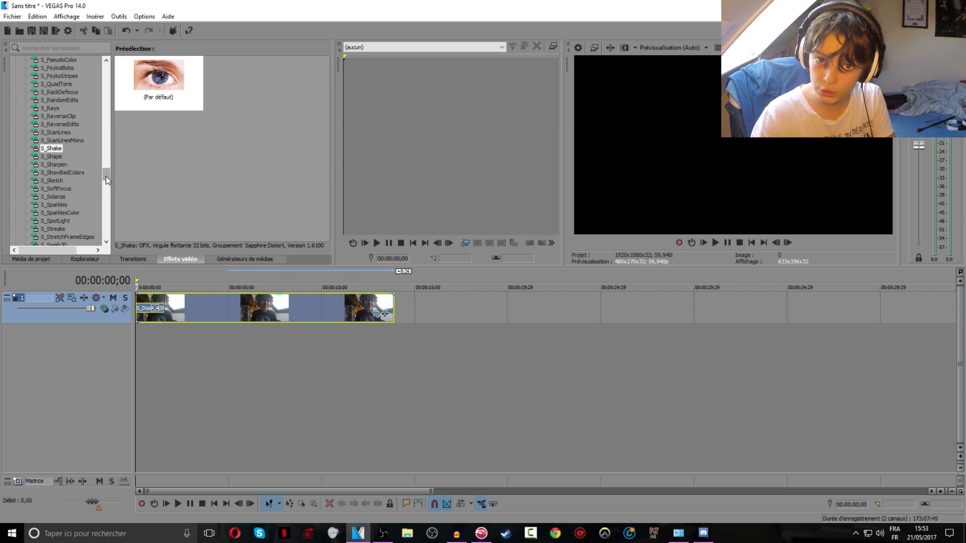
Find the S_DissolveShake video effect and apply it to the clip
{"action": "left_click", "coordinate": [198, 300]}
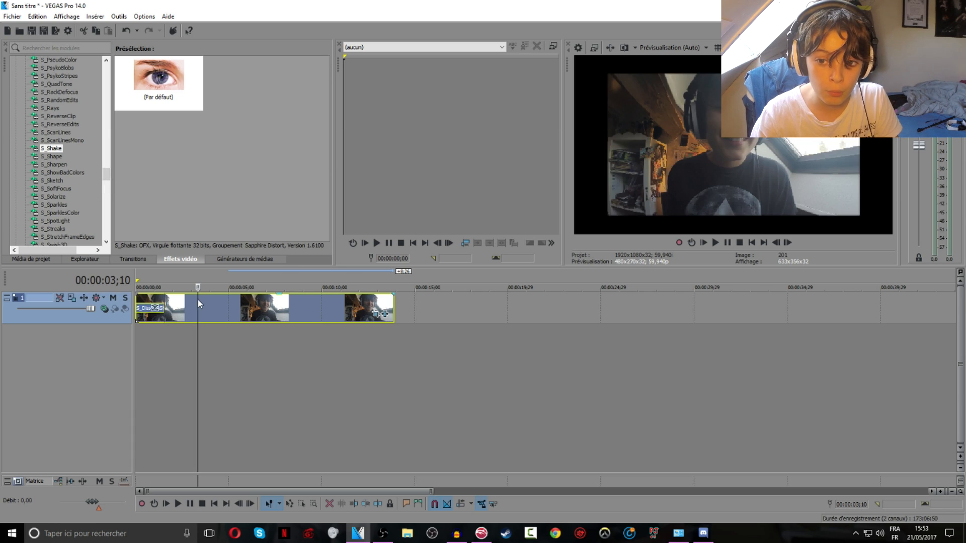
{"action": "left_click_drag", "start_coordinate": [105, 173], "coordinate": [108, 107]}
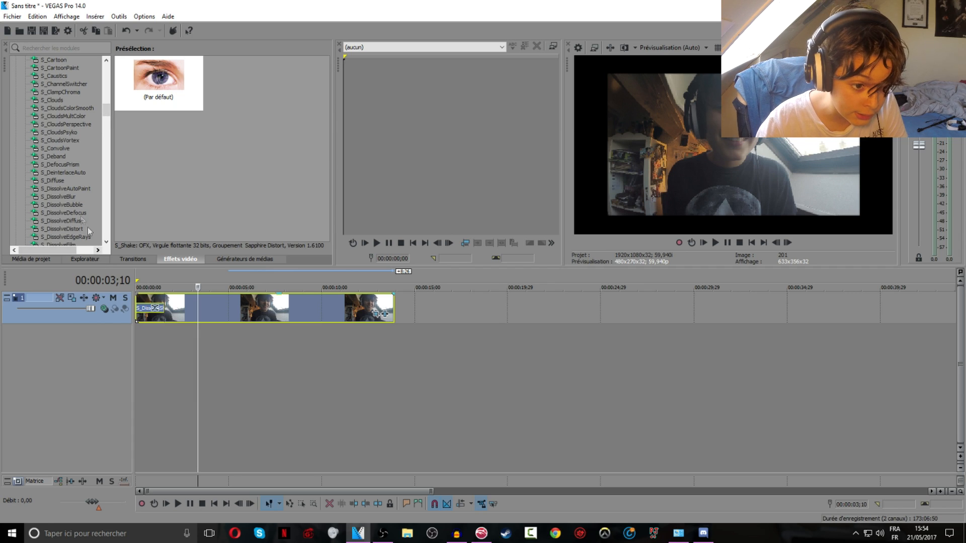
{"action": "scroll", "coordinate": [75, 216], "scroll_direction": "down", "scroll_amount": 5}
{"action": "left_click", "coordinate": [66, 205]}
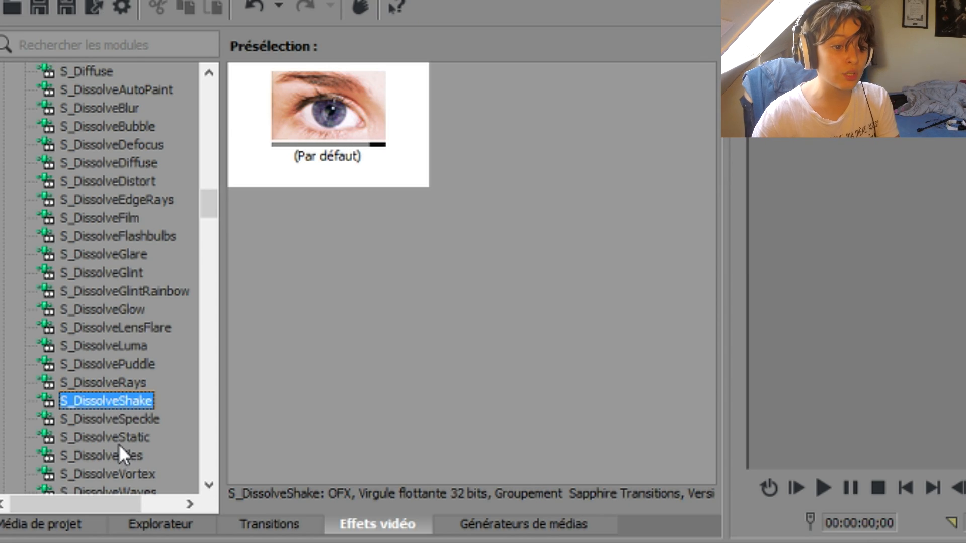
{"action": "left_click_drag", "start_coordinate": [119, 401], "coordinate": [418, 542]}
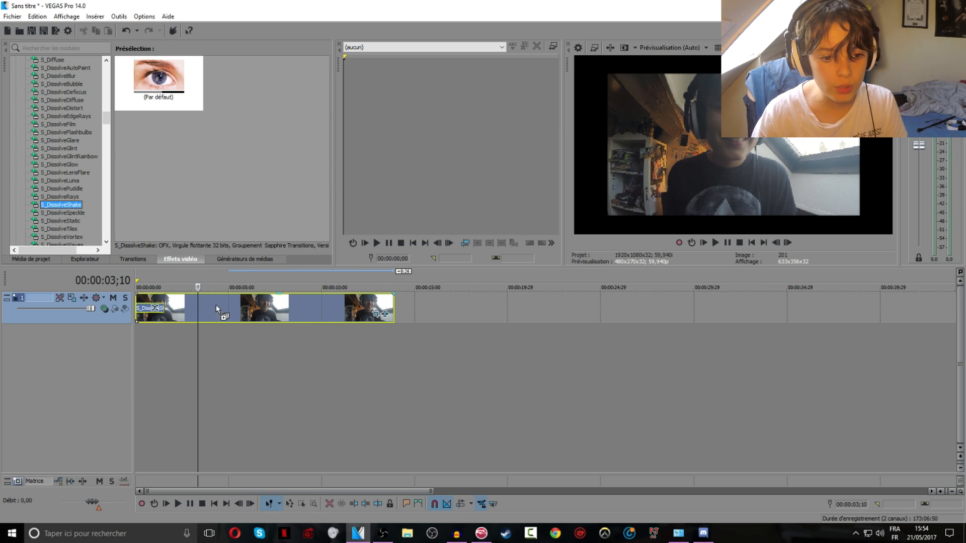
{"action": "left_click_drag", "start_coordinate": [216, 305], "coordinate": [216, 305]}
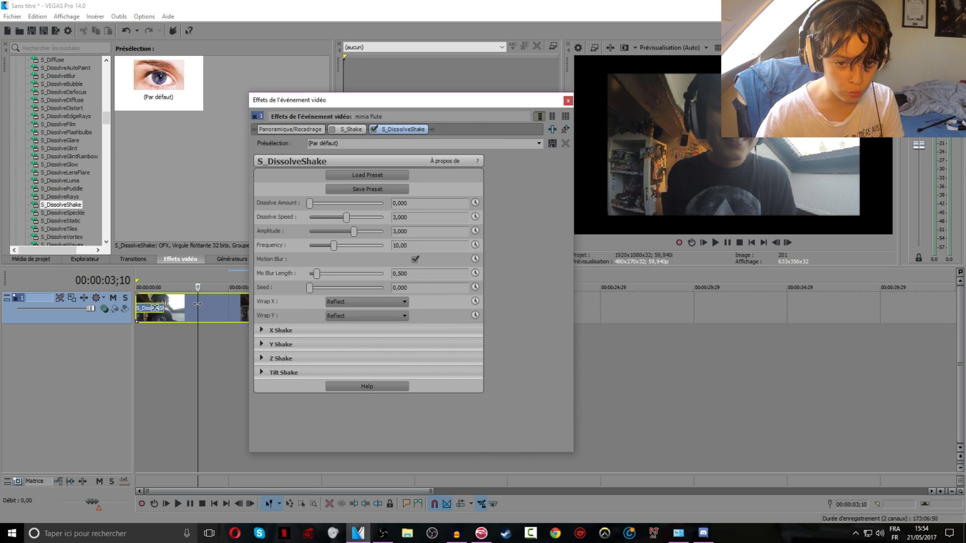
With the playhead at 00:00:02;22, set S_DissolveShake's Dissolve Amount to 0,020 and Dissolve Speed to about 4,265
{"action": "left_click_drag", "start_coordinate": [365, 101], "coordinate": [445, 118]}
{"action": "mouse_move", "coordinate": [197, 312]}
{"action": "left_mouse_down"}
{"action": "mouse_move", "coordinate": [221, 318]}
{"action": "mouse_move", "coordinate": [187, 318]}
{"action": "left_mouse_up"}
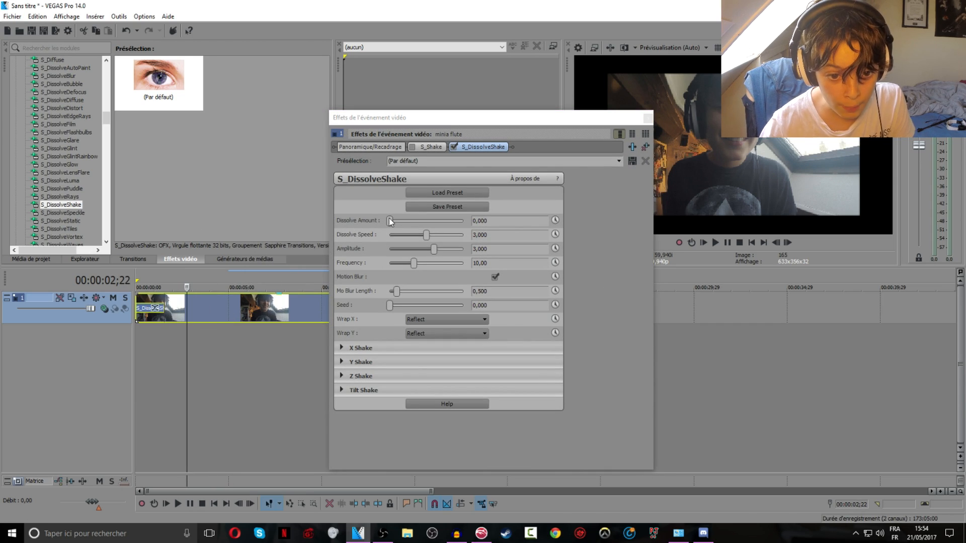
{"action": "left_click", "coordinate": [390, 221]}
{"action": "mouse_move", "coordinate": [391, 221]}
{"action": "left_mouse_down"}
{"action": "mouse_move", "coordinate": [445, 217]}
{"action": "mouse_move", "coordinate": [392, 226]}
{"action": "left_mouse_up"}
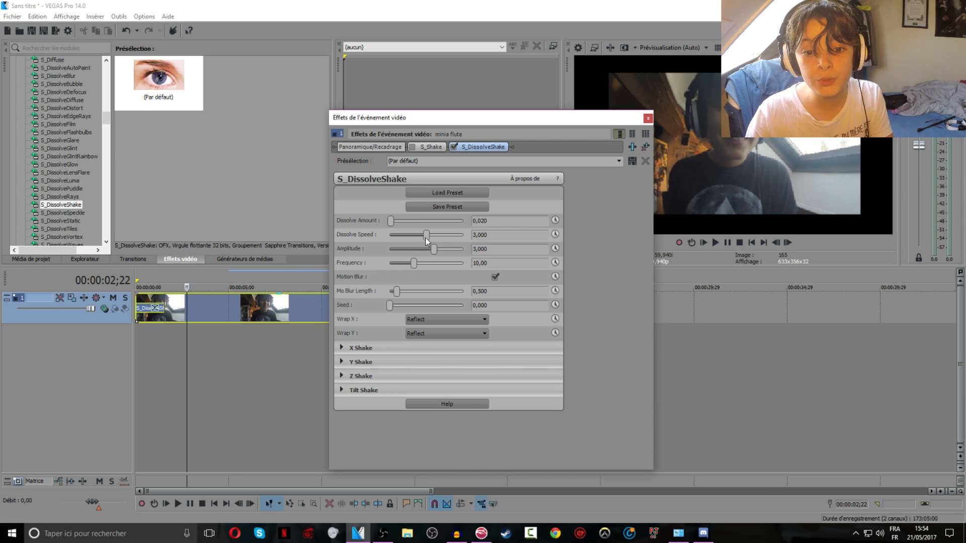
{"action": "left_click_drag", "start_coordinate": [426, 241], "coordinate": [449, 240]}
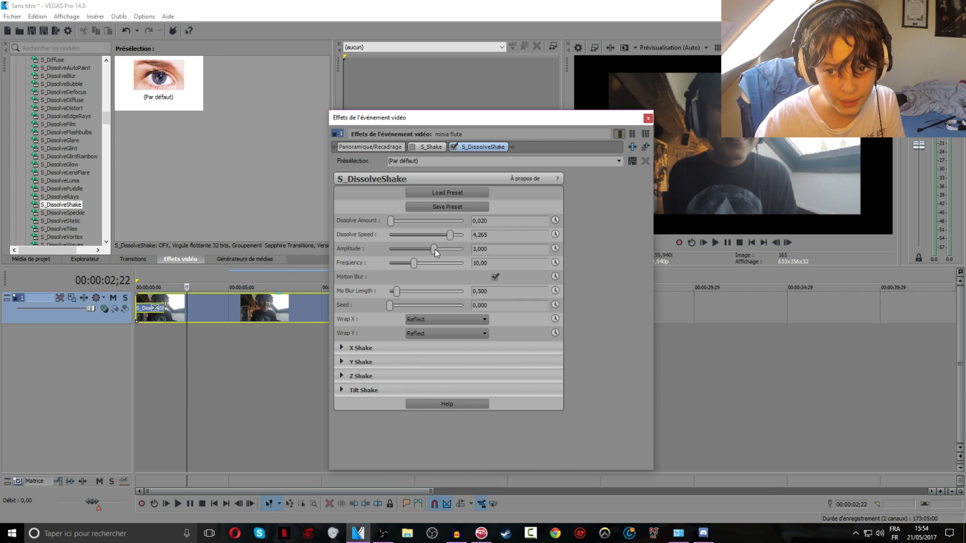
Try low and high Amplitude values for S_DissolveShake, settling at about 4,048
{"action": "left_click_drag", "start_coordinate": [431, 251], "coordinate": [390, 253]}
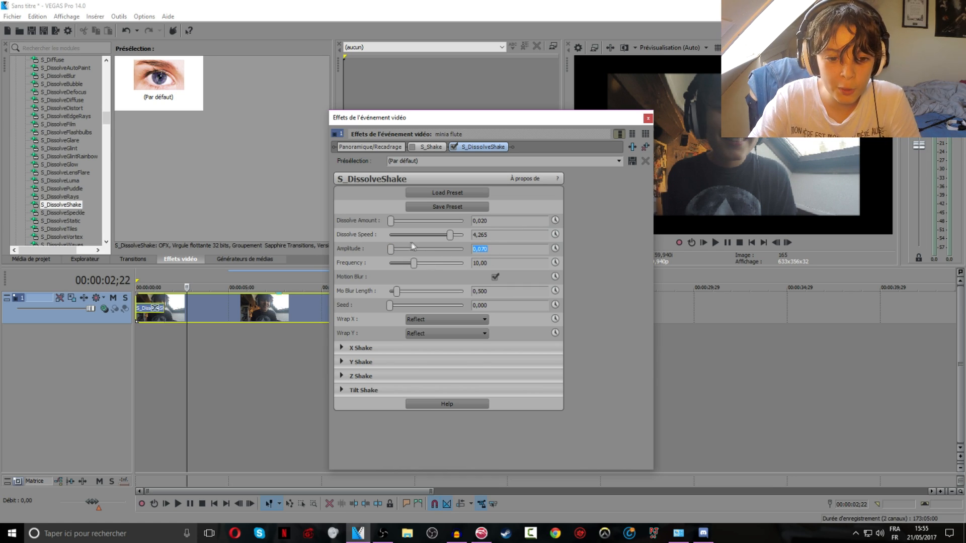
{"action": "left_click_drag", "start_coordinate": [393, 254], "coordinate": [444, 262]}
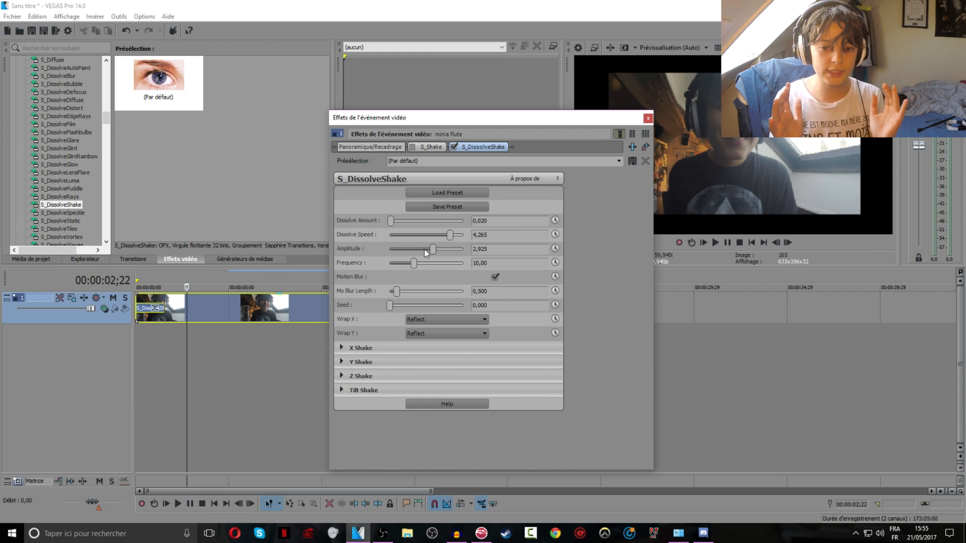
{"action": "left_click", "coordinate": [432, 249]}
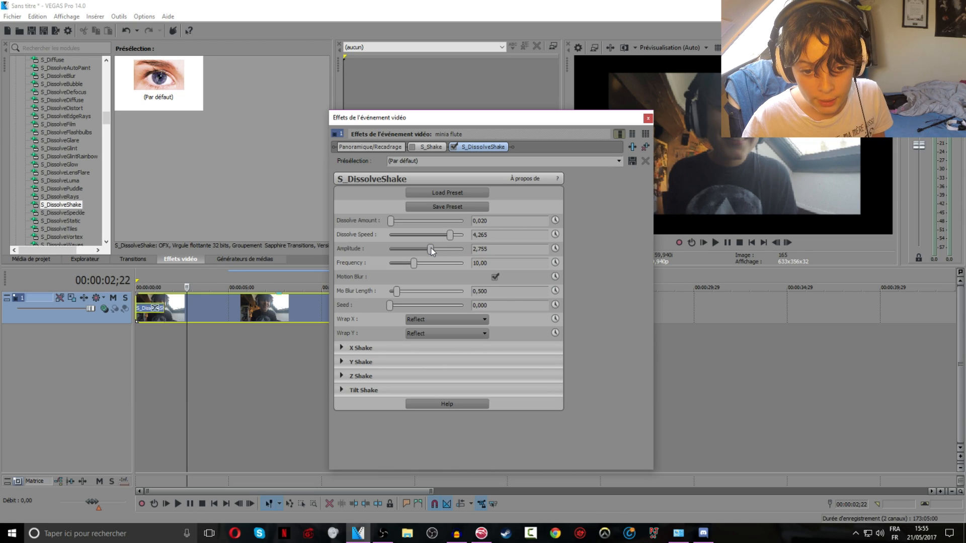
{"action": "left_click_drag", "start_coordinate": [431, 249], "coordinate": [442, 250]}
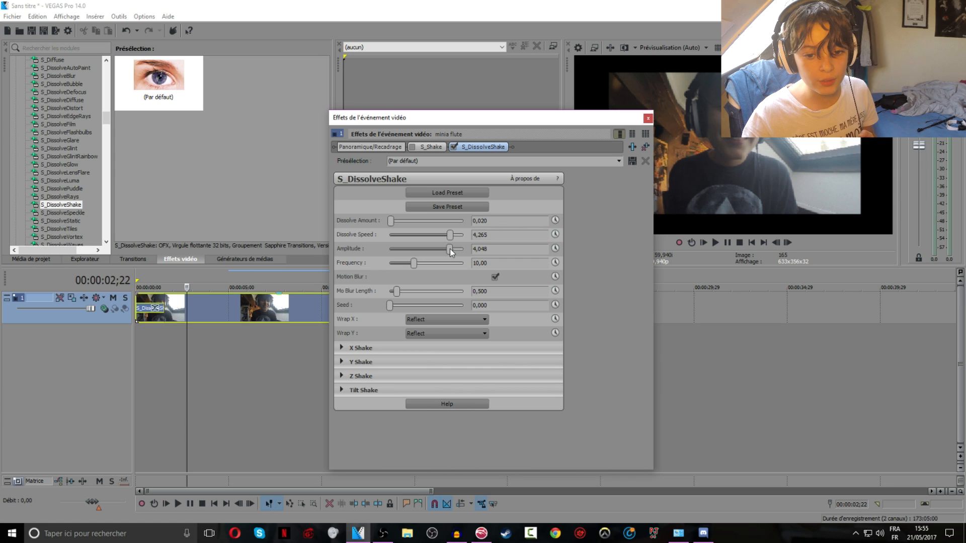
Lower S_DissolveShake's Frequency to about 0,51 and Mo Blur Length to about 0,306, and preview the clip from 00:00:01;25
{"action": "left_click_drag", "start_coordinate": [409, 265], "coordinate": [391, 269]}
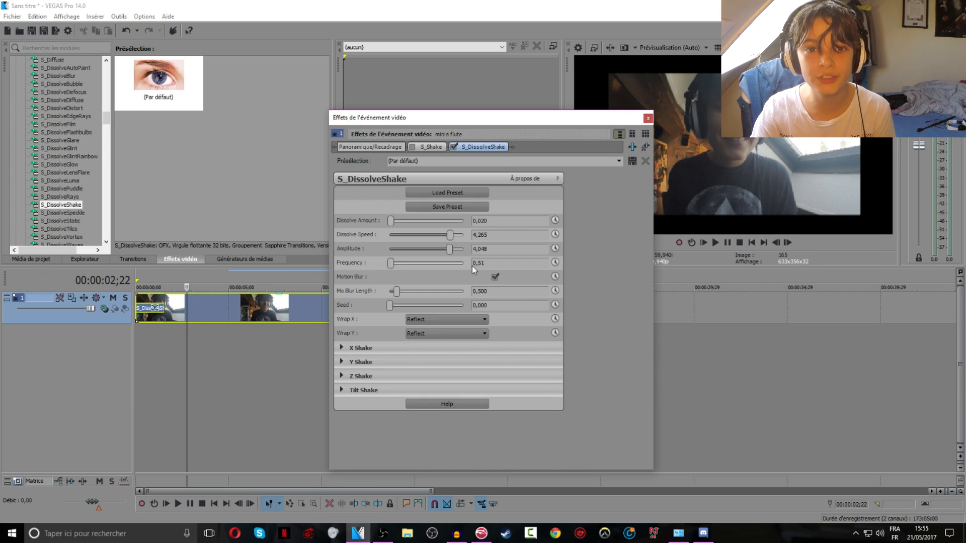
{"action": "left_click_drag", "start_coordinate": [397, 291], "coordinate": [394, 291]}
{"action": "left_click", "coordinate": [169, 305]}
{"action": "key", "text": "space"}
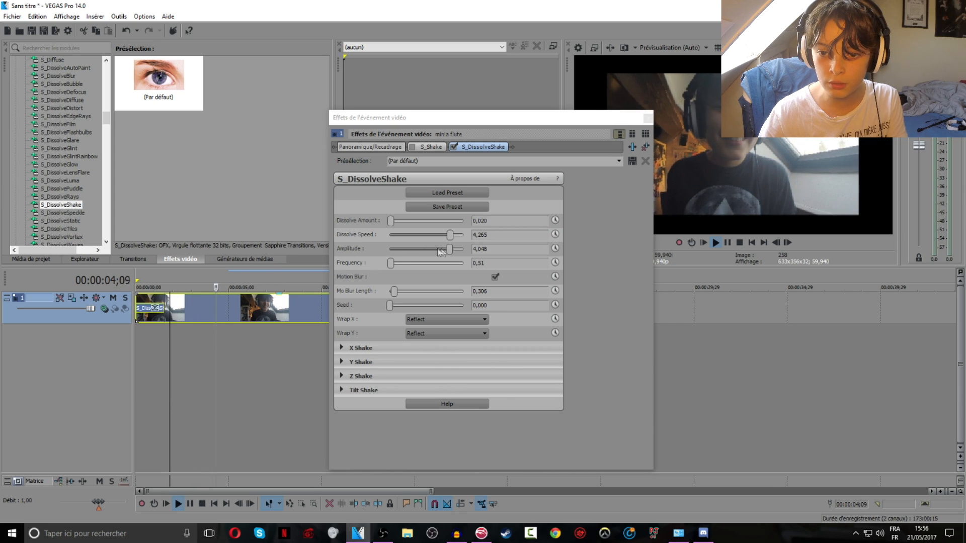
{"action": "key", "text": "space"}
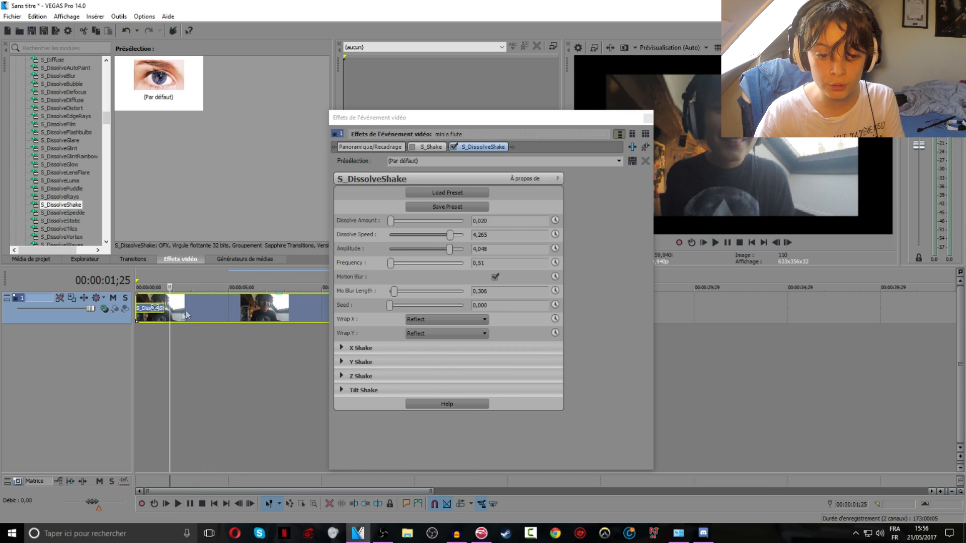
Raise S_DissolveShake's Frequency to about 1,93, preview the clip briefly, and increase the Amplitude to about 4,524
{"action": "left_click_drag", "start_coordinate": [391, 263], "coordinate": [395, 264]}
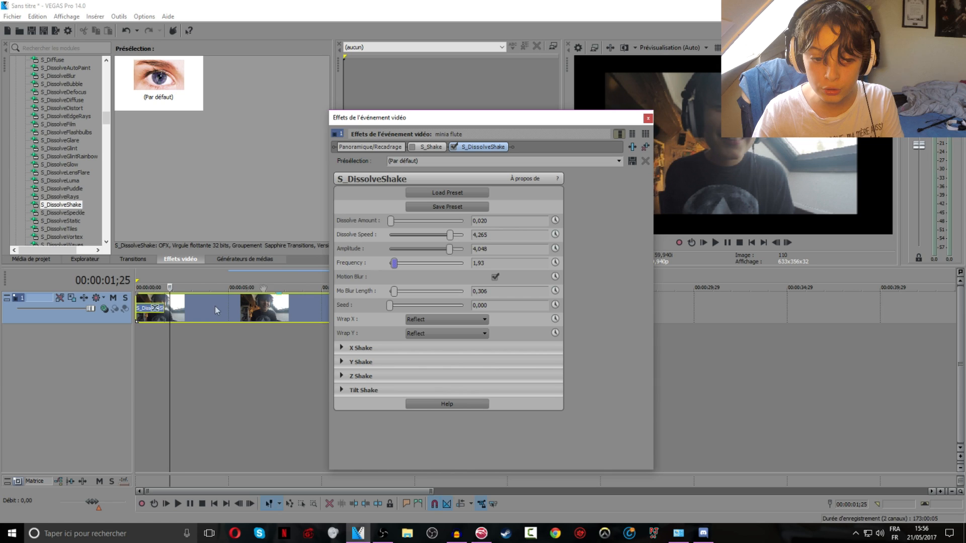
{"action": "left_click", "coordinate": [171, 310]}
{"action": "key", "text": "space"}
{"action": "key", "text": "space"}
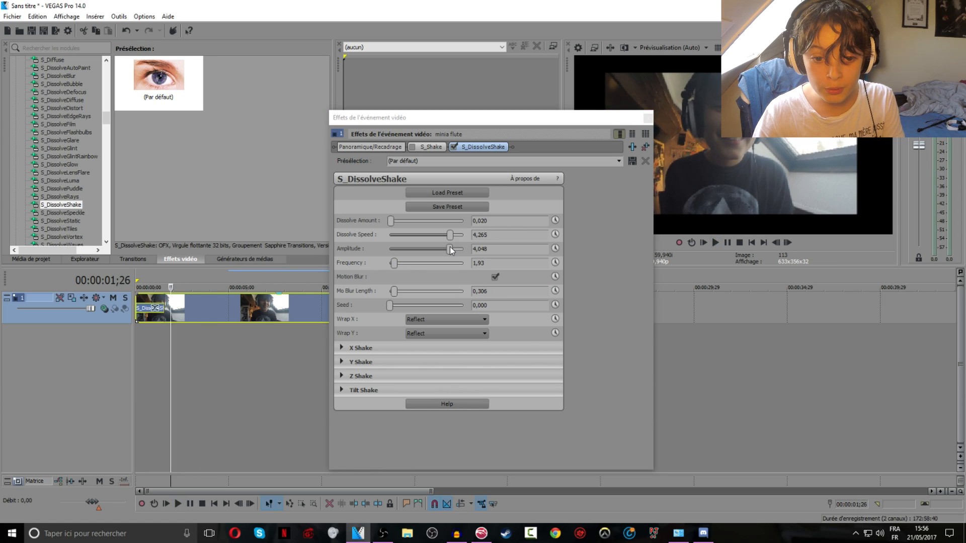
{"action": "left_click_drag", "start_coordinate": [451, 250], "coordinate": [457, 245]}
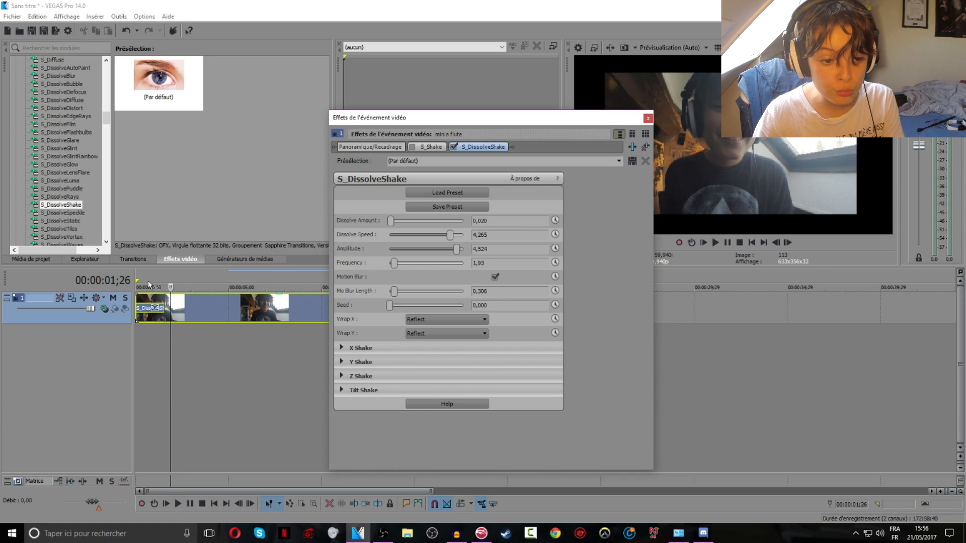
Try S_DissolveShake with an Amplitude of about 3,844 and a Frequency of about 27,15, and preview the clip
{"action": "left_click", "coordinate": [172, 311]}
{"action": "key", "text": "space"}
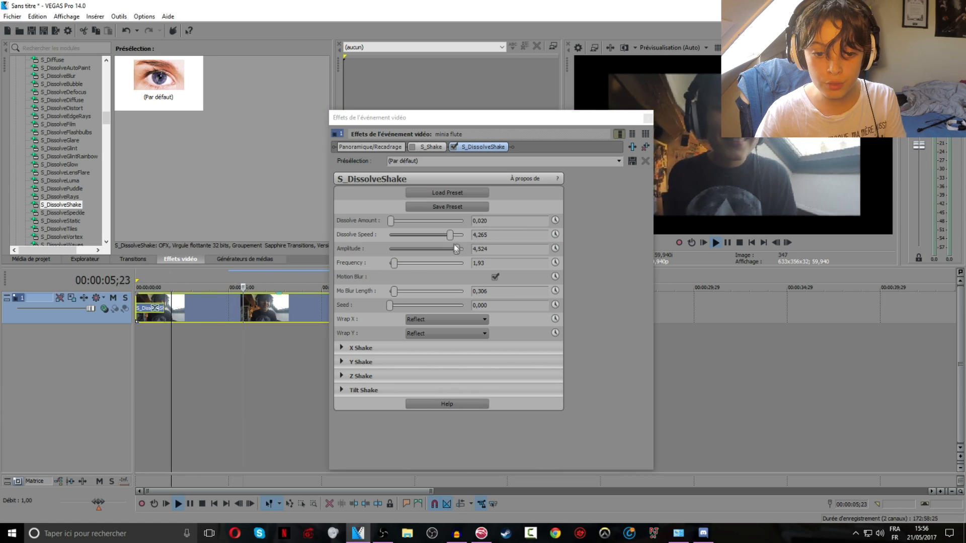
{"action": "left_click_drag", "start_coordinate": [455, 248], "coordinate": [447, 252]}
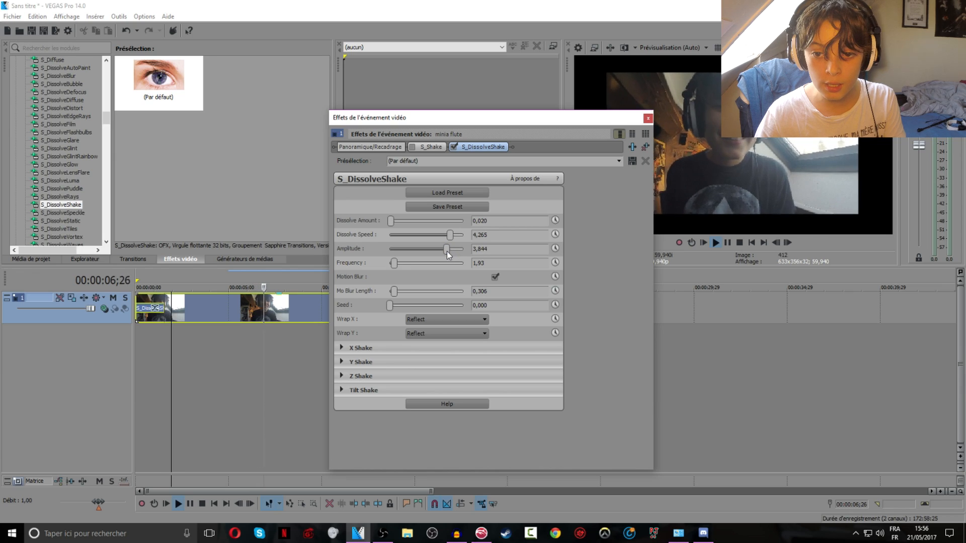
{"action": "left_click_drag", "start_coordinate": [394, 264], "coordinate": [459, 265]}
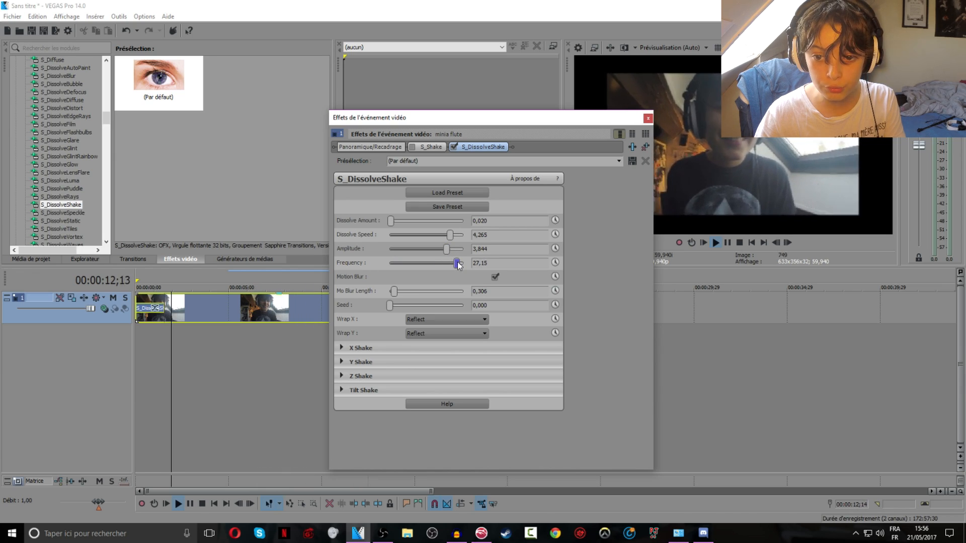
{"action": "left_click", "coordinate": [235, 303]}
{"action": "key", "text": "space"}
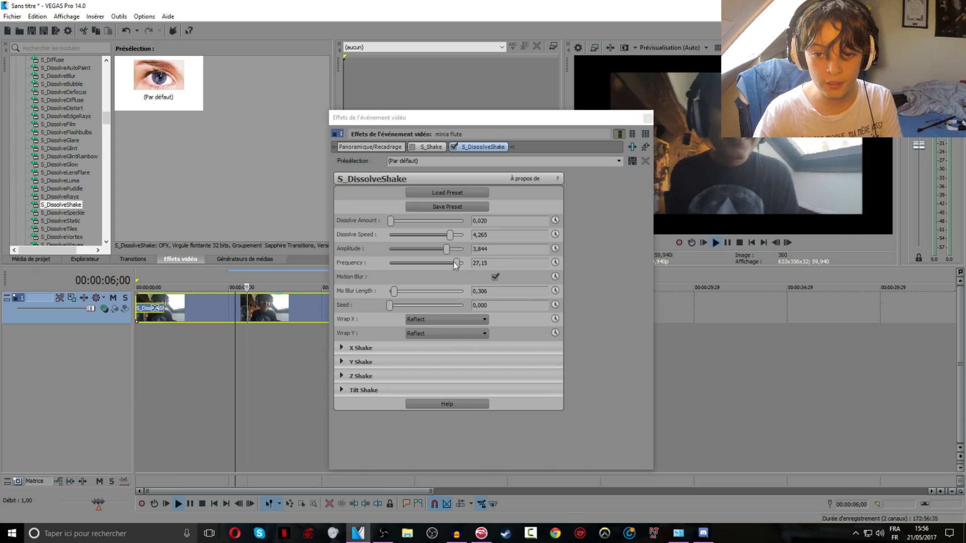
Set S_DissolveShake's Frequency to about 0,51, Amplitude to about 4,286 and Dissolve Amount to about 0,061, and preview from 00:00:04;05
{"action": "left_click_drag", "start_coordinate": [454, 264], "coordinate": [392, 271]}
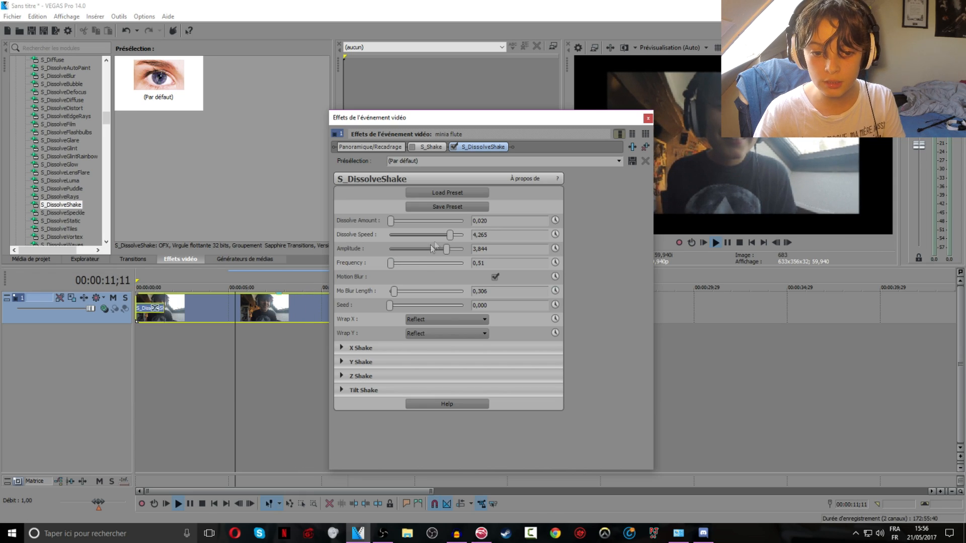
{"action": "left_click_drag", "start_coordinate": [447, 249], "coordinate": [452, 251]}
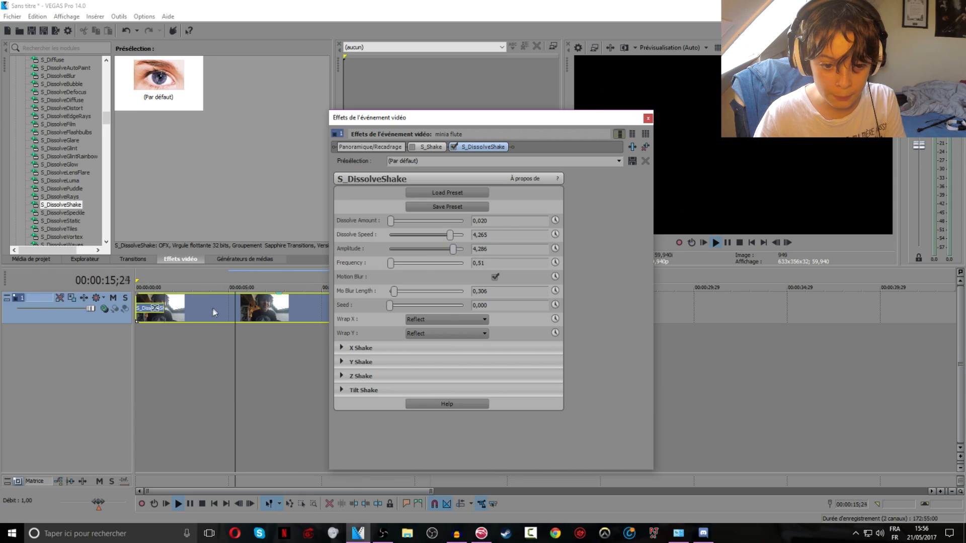
{"action": "left_click", "coordinate": [213, 308]}
{"action": "left_click", "coordinate": [392, 222]}
{"action": "left_click_drag", "start_coordinate": [392, 226], "coordinate": [395, 226]}
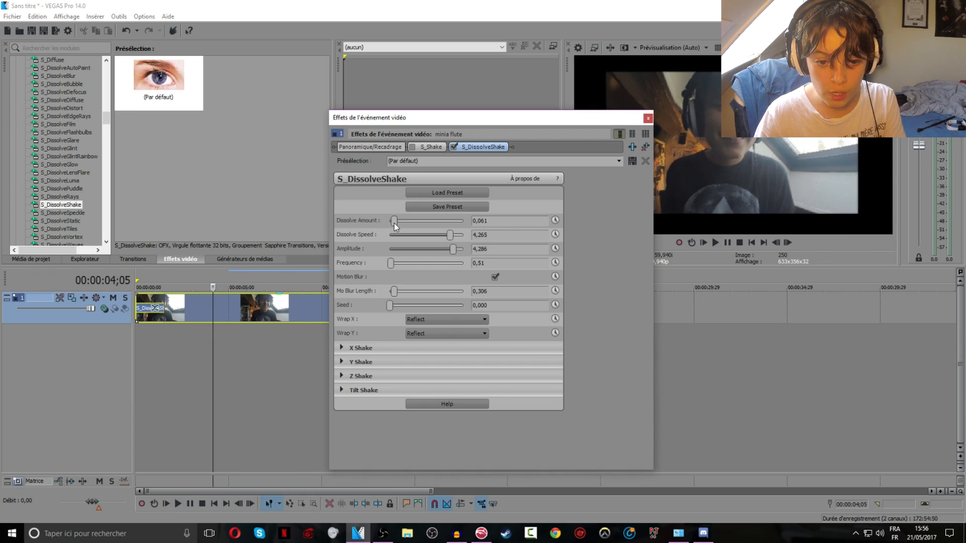
{"action": "left_click", "coordinate": [213, 303]}
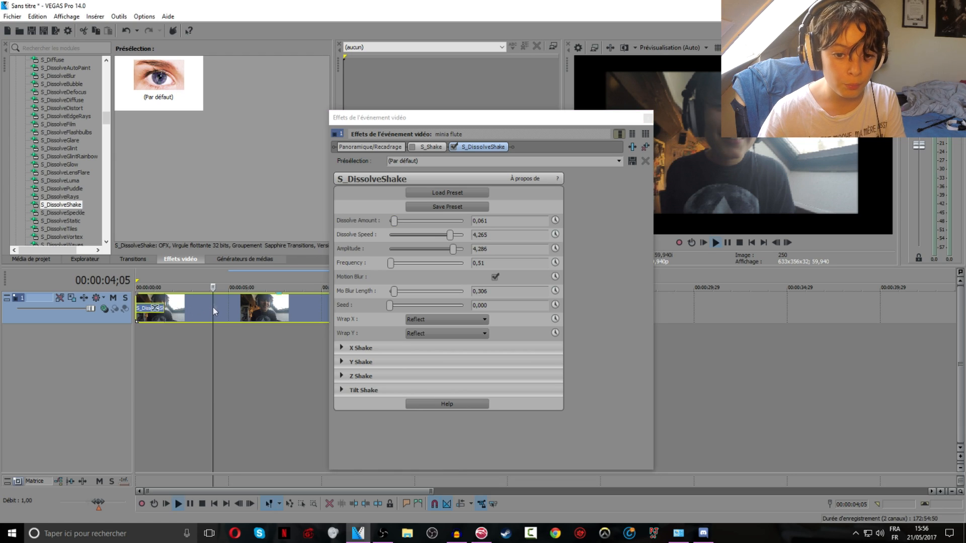
{"action": "key", "text": "space"}
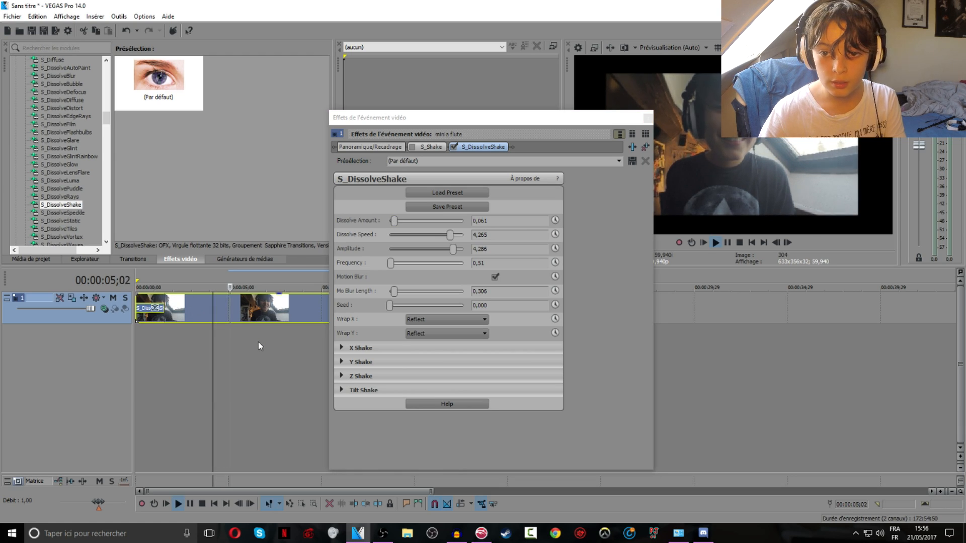
Close the event effects window, extend the end of the clip to about 47 seconds on the timeline, and preview it
{"action": "left_click", "coordinate": [648, 118]}
{"action": "key", "text": "space"}
{"action": "left_click_drag", "start_coordinate": [394, 314], "coordinate": [956, 319]}
{"action": "key", "text": "space"}
{"action": "scroll", "coordinate": [401, 286], "scroll_direction": "down", "scroll_amount": 3}
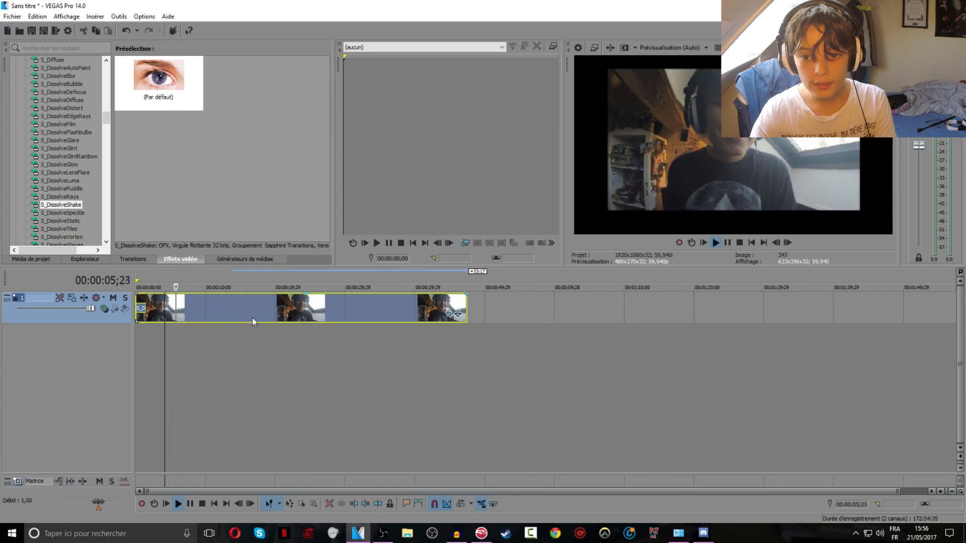